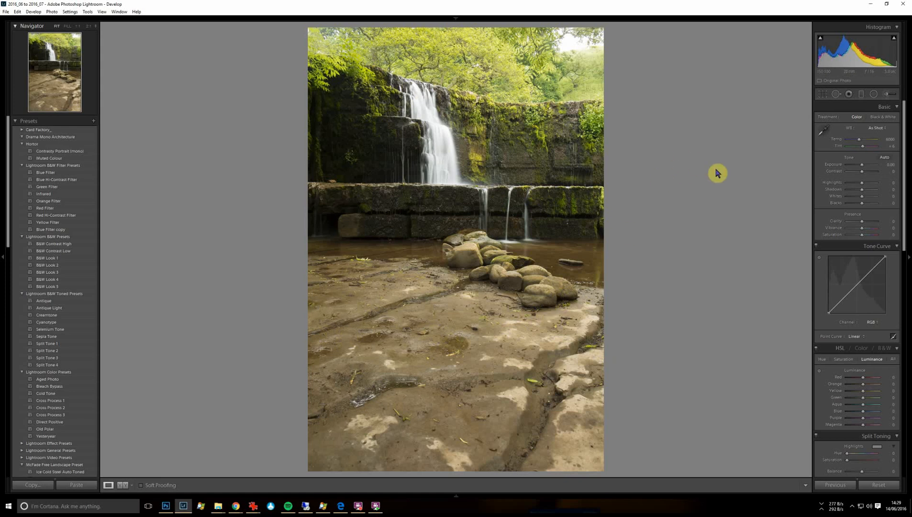
Start a crop with a 1 x 1 aspect ratio and reposition the square frame over the waterfall and stones
left_click(820, 95)
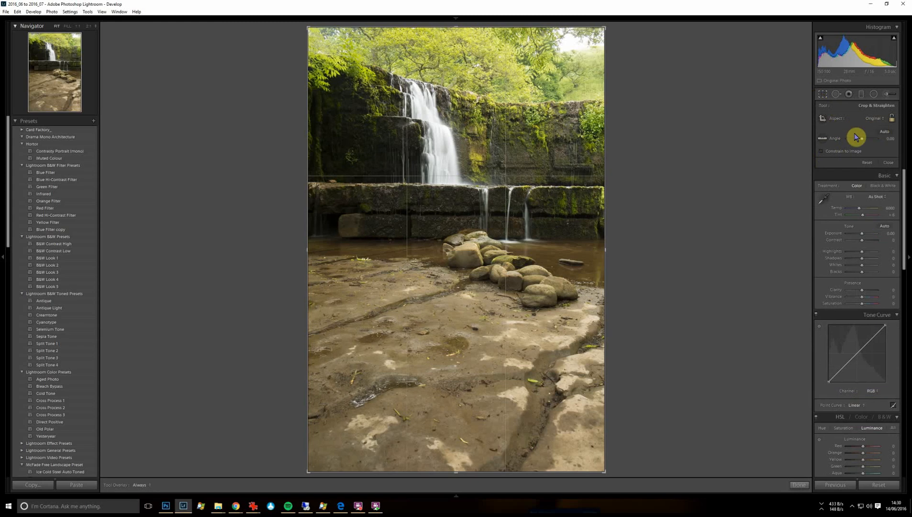
left_click(871, 119)
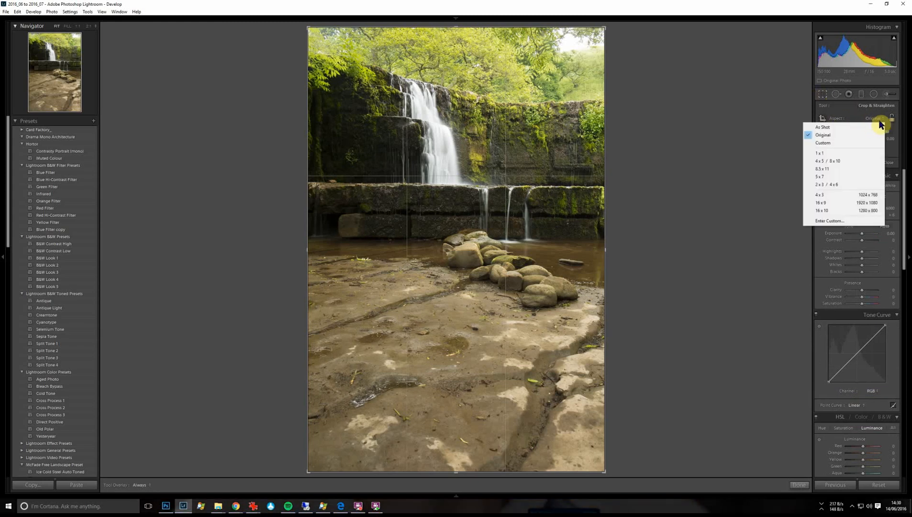
left_click(836, 153)
left_click_drag(428, 274, 457, 375)
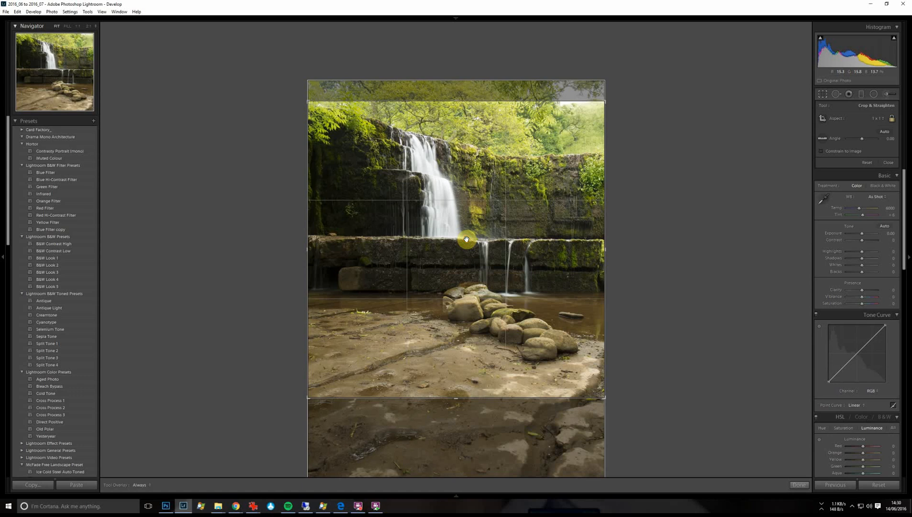
left_click_drag(467, 239, 470, 238)
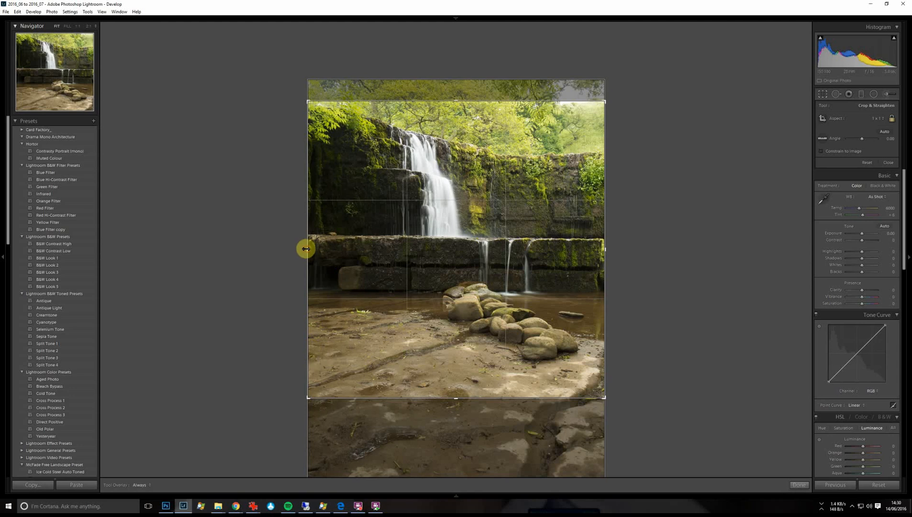
Tighten the square crop from the photo's left edge and lower-left corner, then apply it
left_click_drag(306, 248, 311, 249)
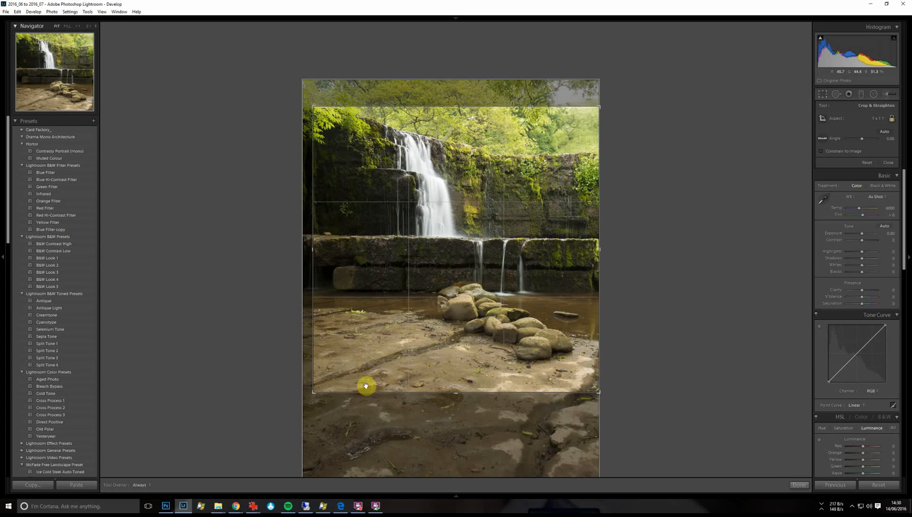
left_click_drag(313, 391, 316, 389)
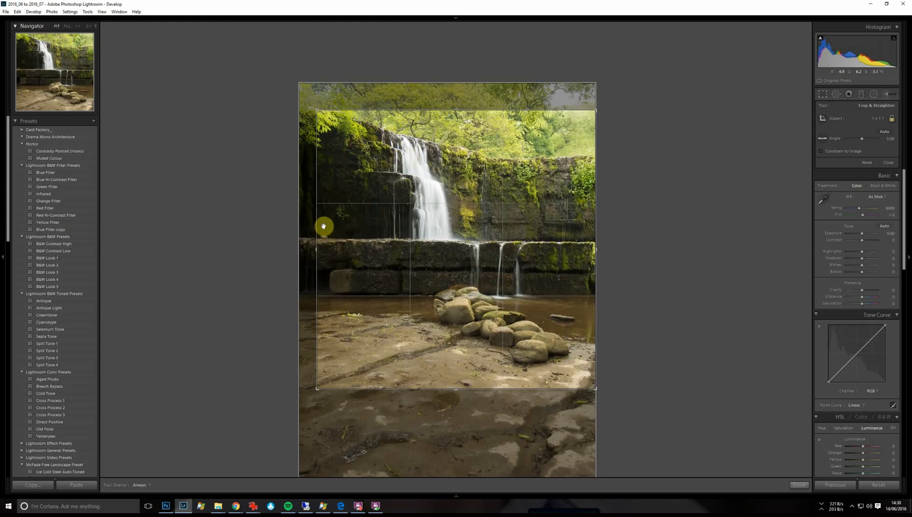
left_click_drag(317, 234, 318, 247)
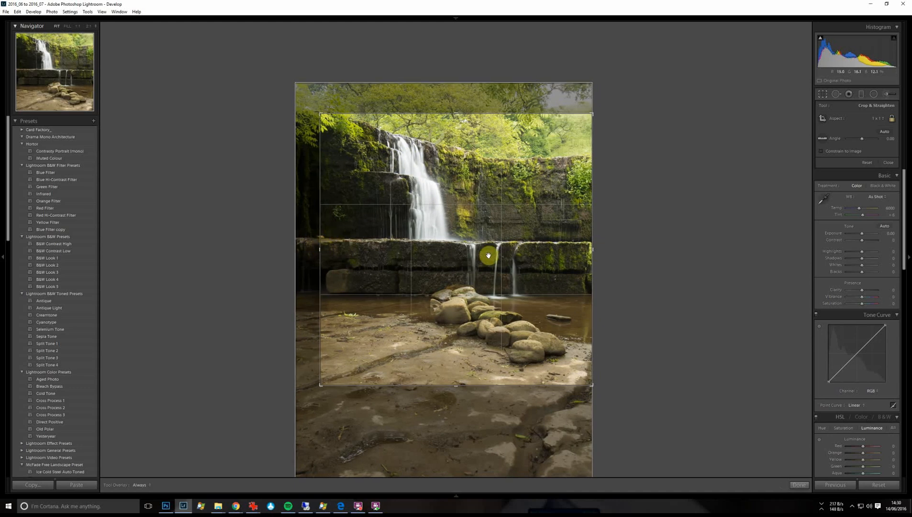
left_click(800, 485)
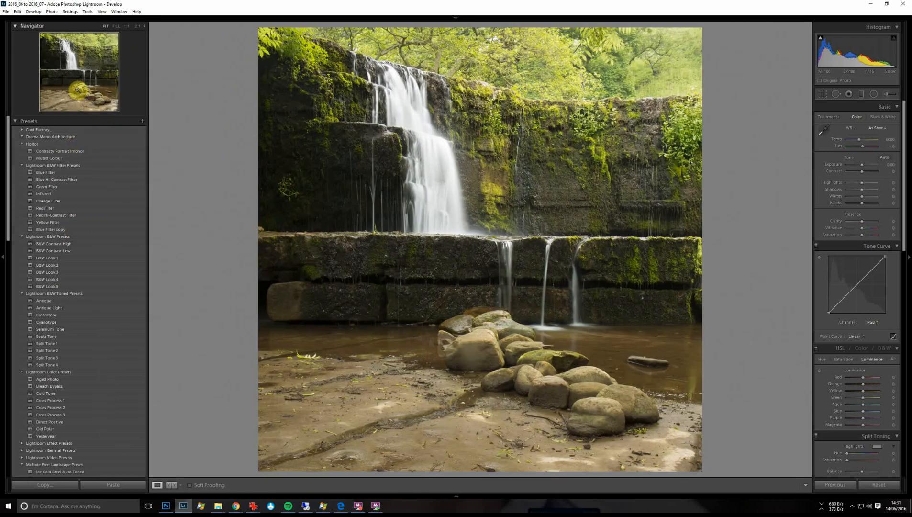
Try the Blue Hi-Contrast Filter, Green Filter, Infrared and Orange Filter presets in turn, undoing each one
left_click(59, 181)
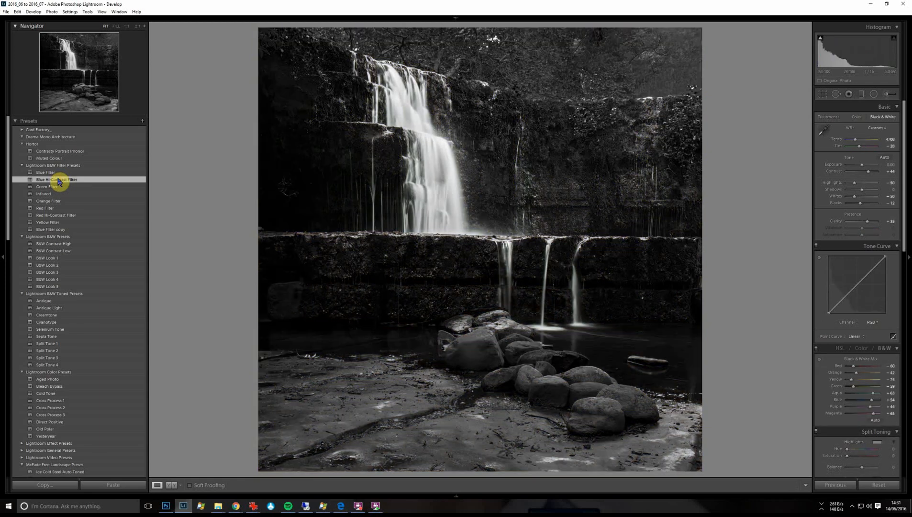
key("ctrl+z")
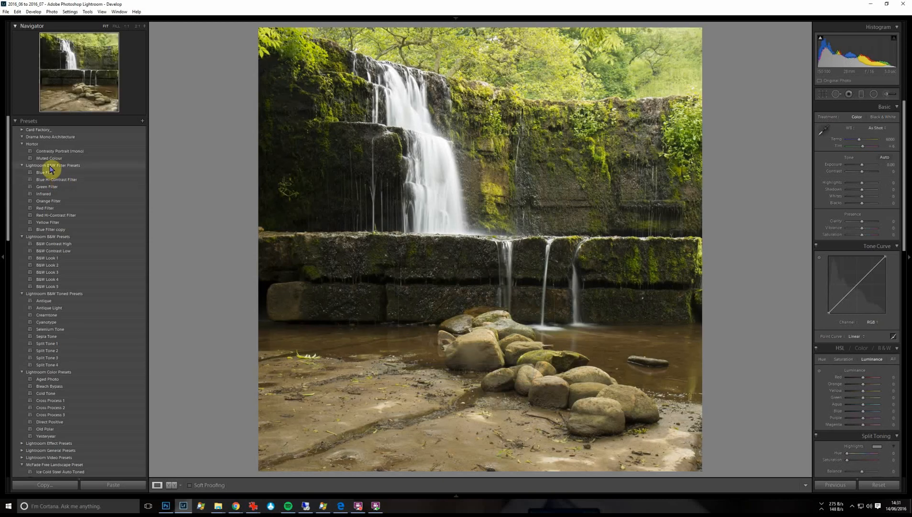
left_click(52, 188)
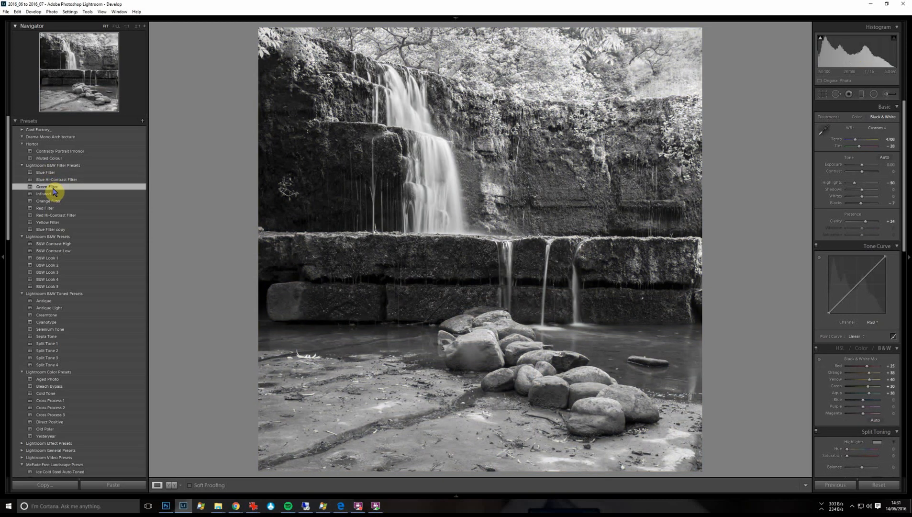
key("ctrl+z")
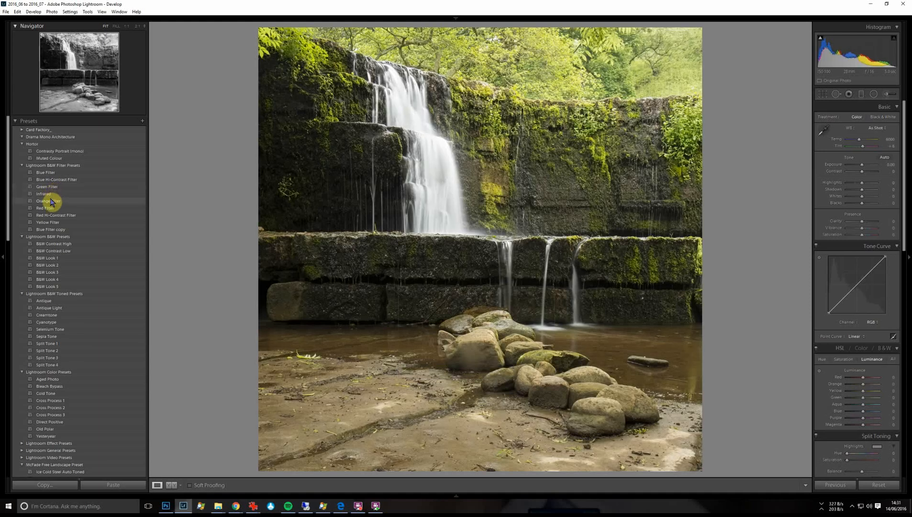
left_click(51, 195)
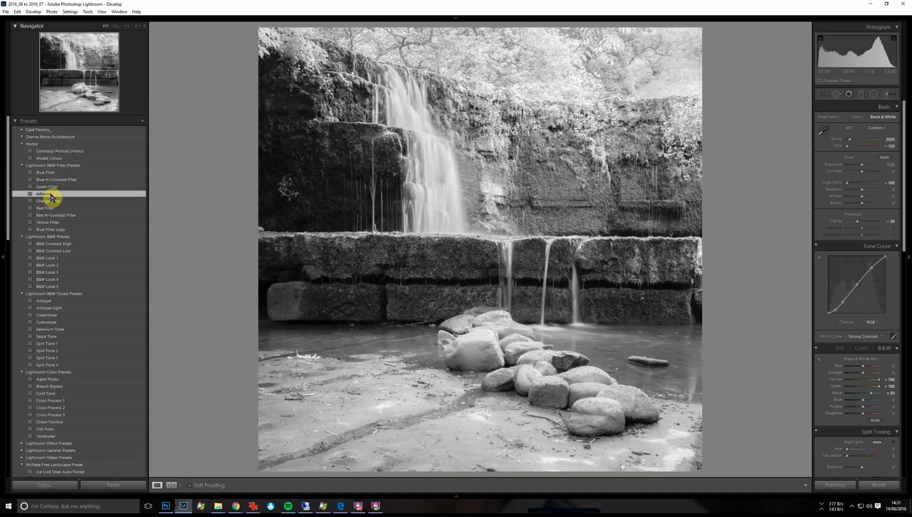
key("ctrl+z")
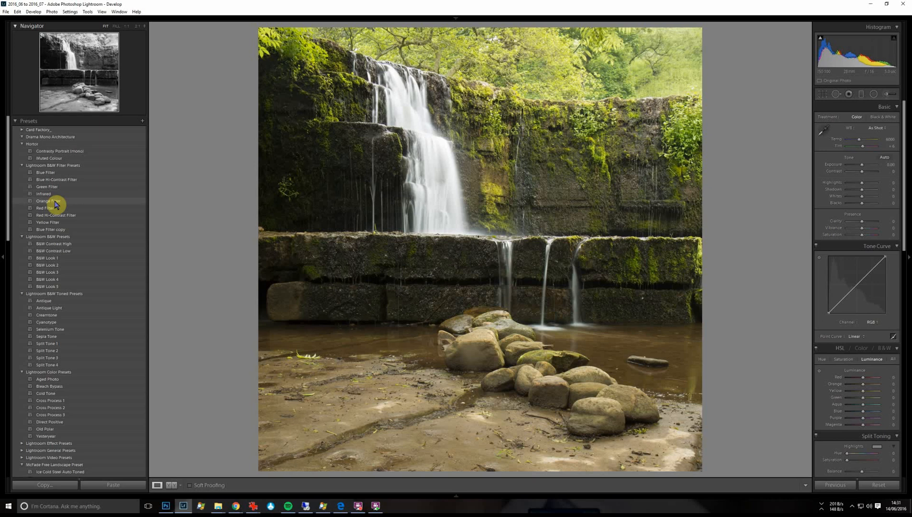
left_click(55, 205)
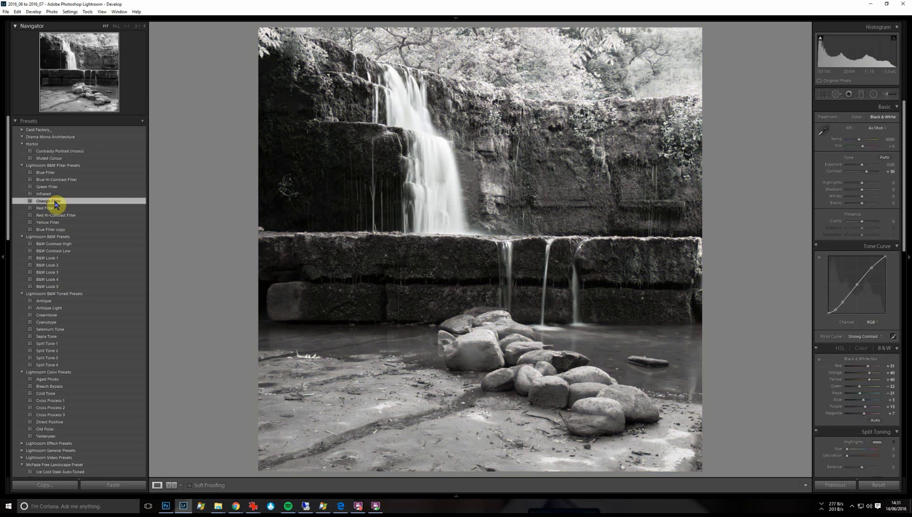
key("ctrl+z")
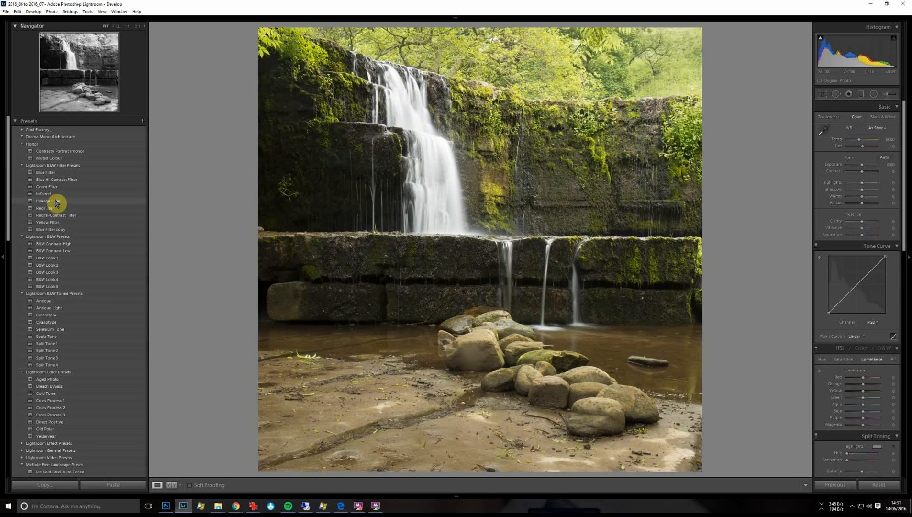
Apply the Blue Filter preset to the photo and tighten the square crop around the waterfall and stones
left_click(85, 172)
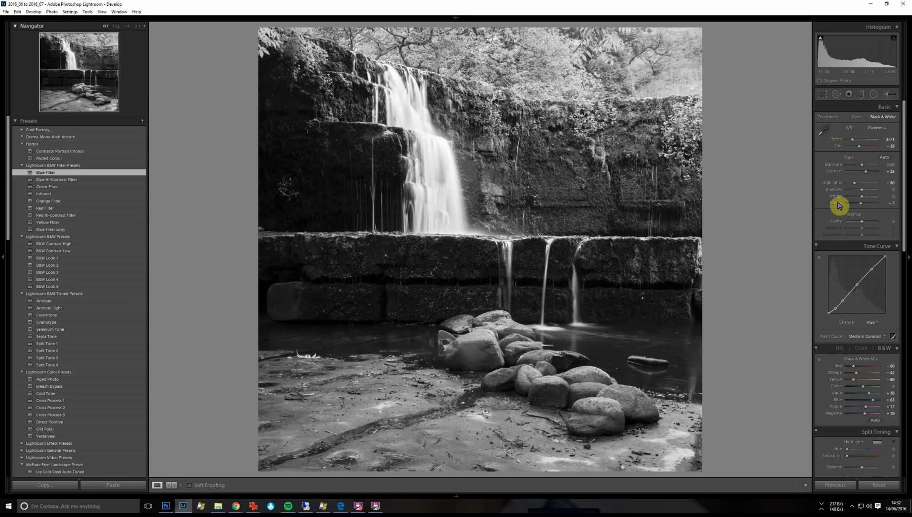
left_click(822, 94)
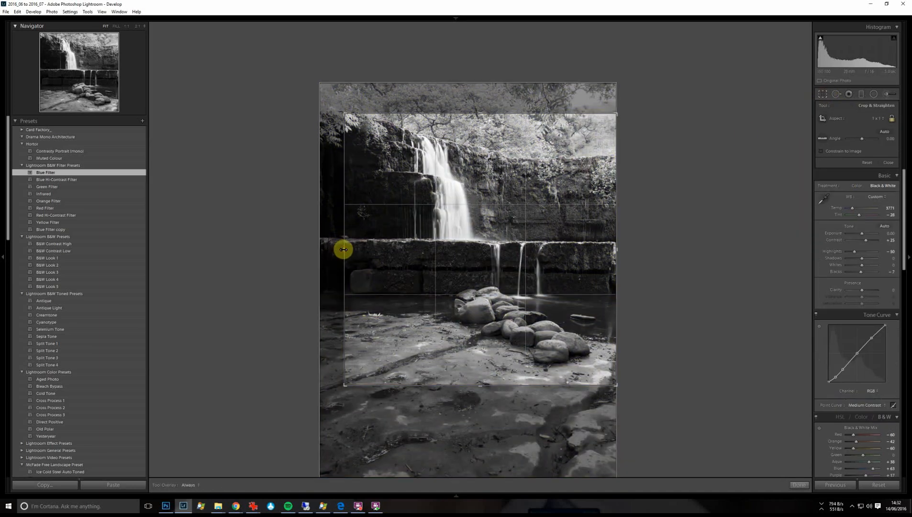
left_click_drag(344, 249, 352, 249)
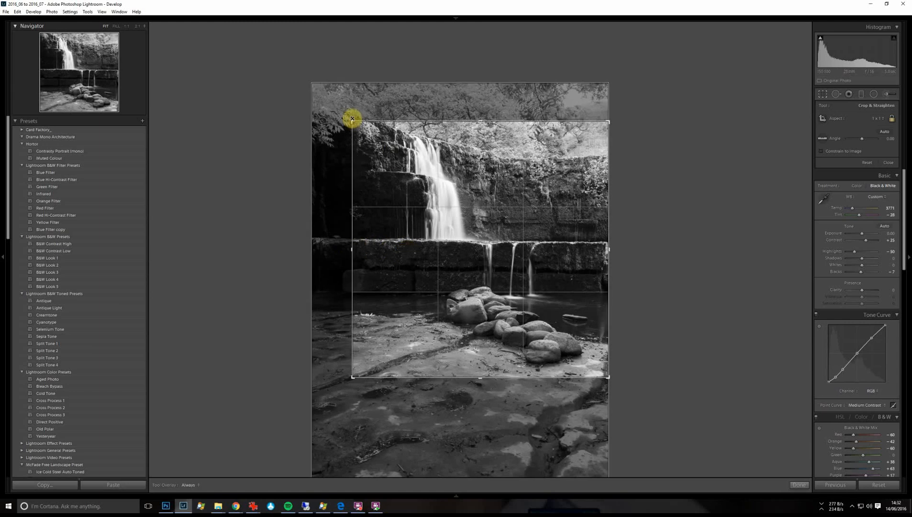
left_click_drag(352, 118, 350, 114)
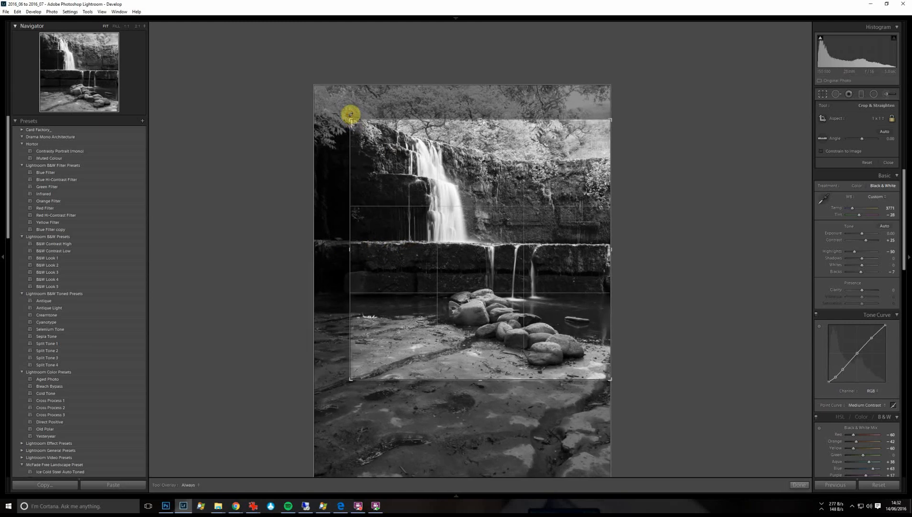
key("Return")
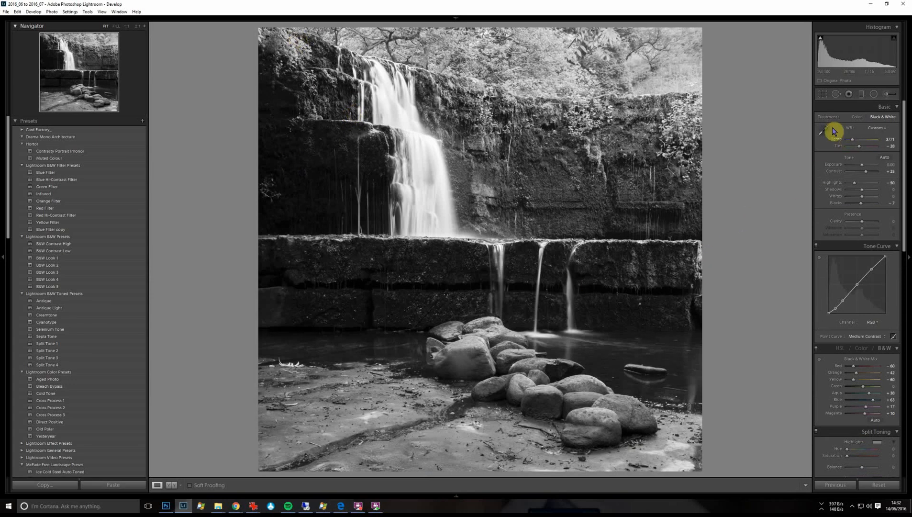
Reopen the crop, trim slightly more off the photo's left side and apply it
left_click(822, 94)
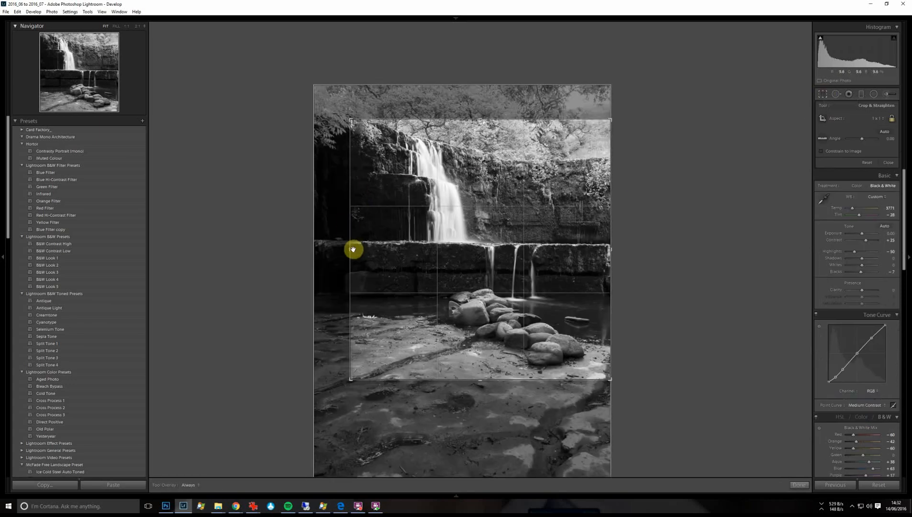
left_click_drag(352, 248, 357, 248)
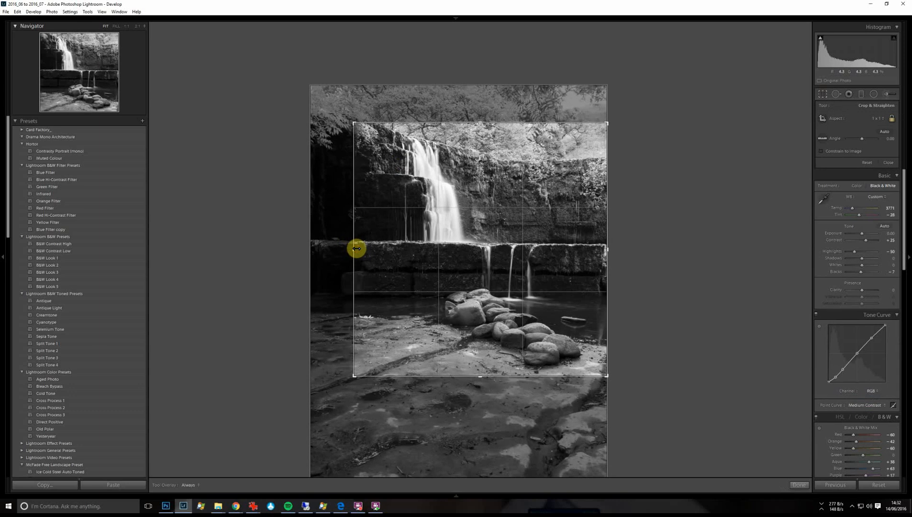
key("Return")
right_click(355, 249)
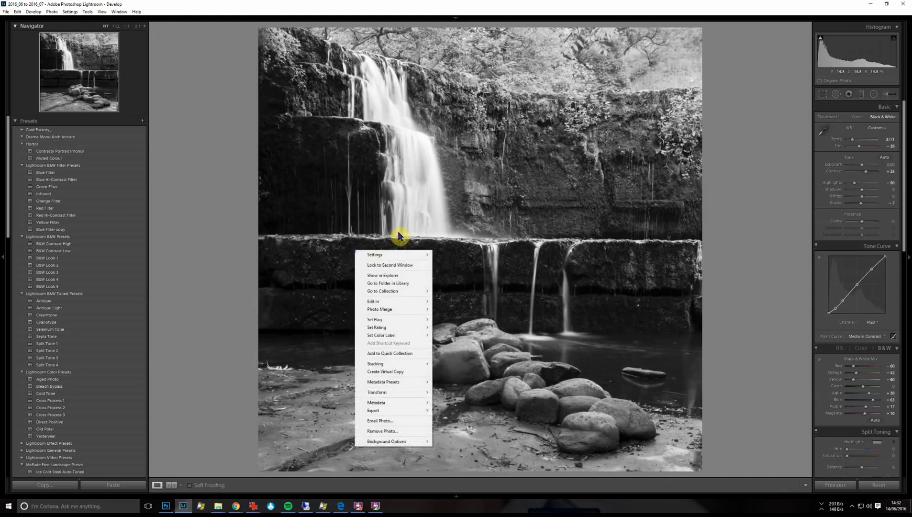
left_click(685, 4)
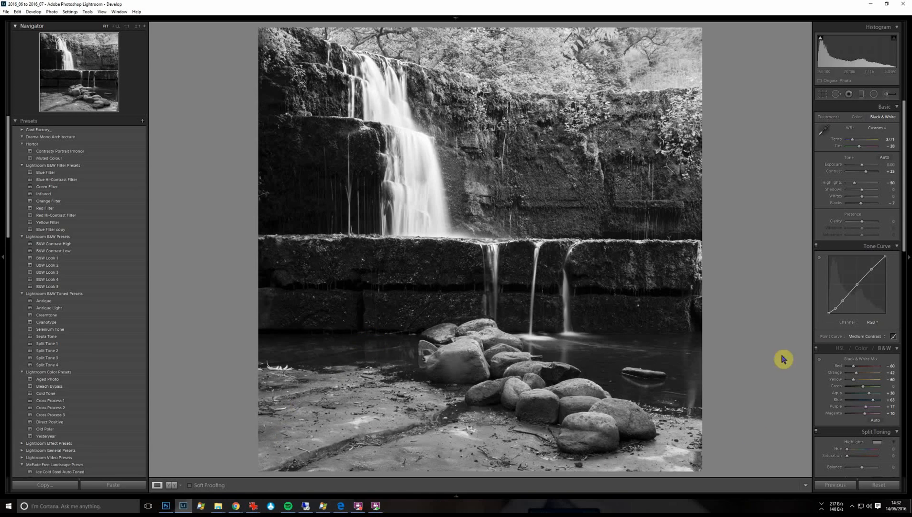
Darken the corners with a Highlight Priority post-crop vignette of amount -33, midpoint 31 and feather 100
scroll(866, 335, "down", 3)
scroll(871, 354, "down", 8)
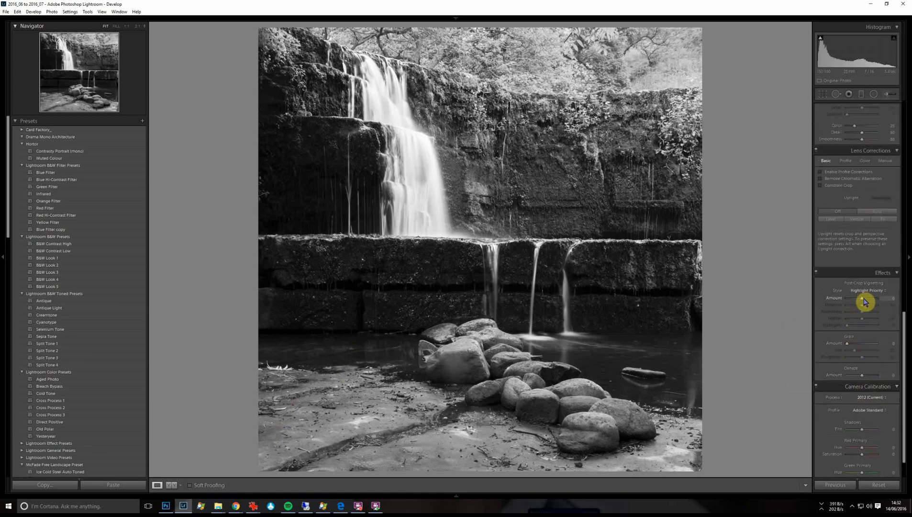
mouse_move(862, 299)
left_mouse_down()
mouse_move(853, 305)
mouse_move(881, 320)
mouse_move(863, 320)
mouse_move(883, 324)
mouse_move(857, 309)
left_mouse_up()
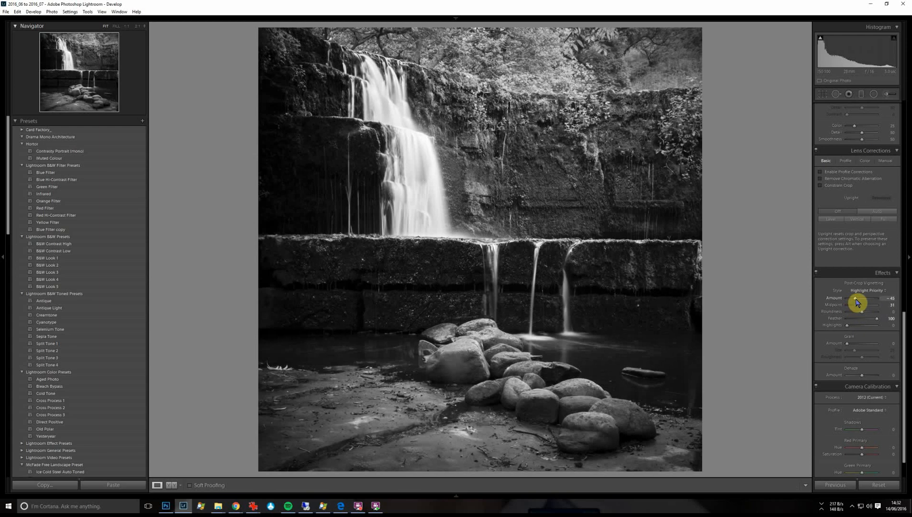
left_click_drag(856, 300, 858, 303)
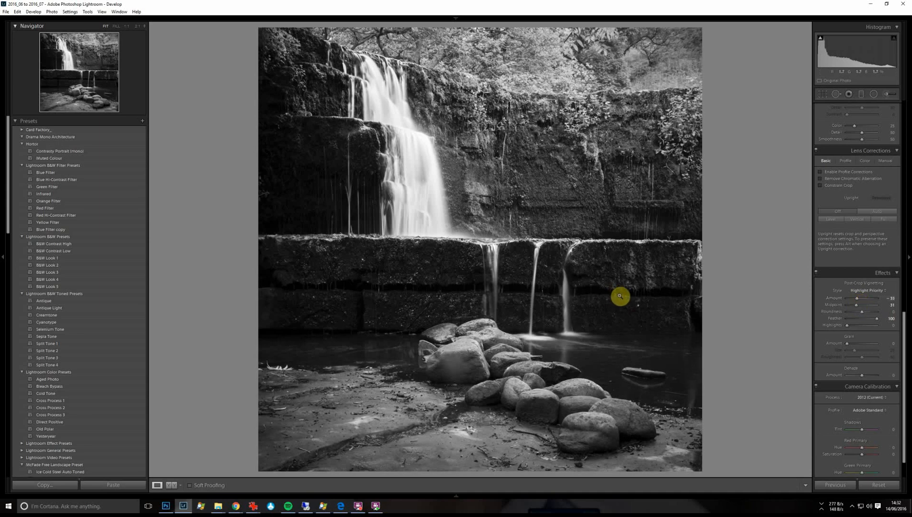
Place a radial filter over the stones, rotate the ellipse to follow their diagonal line and widen it slightly
left_click(874, 95)
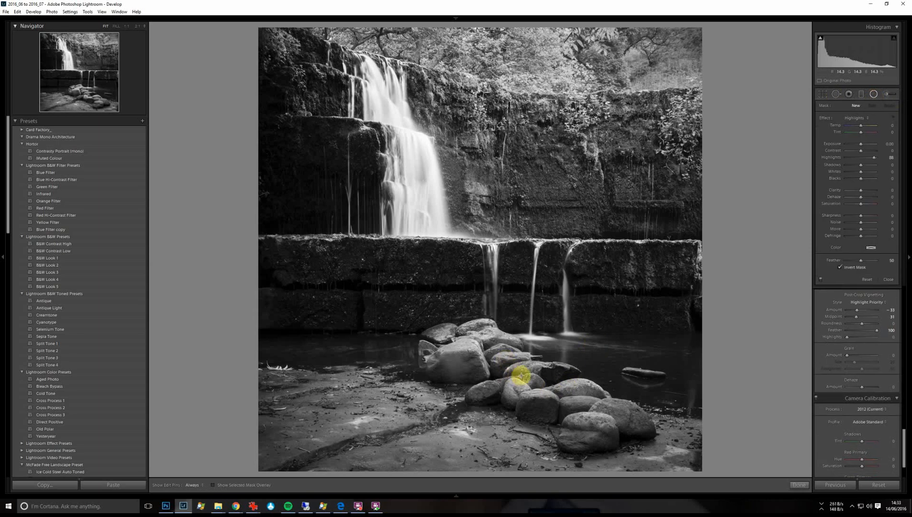
mouse_move(519, 374)
left_mouse_down()
mouse_move(596, 393)
mouse_move(637, 387)
mouse_move(674, 399)
mouse_move(680, 423)
left_mouse_up()
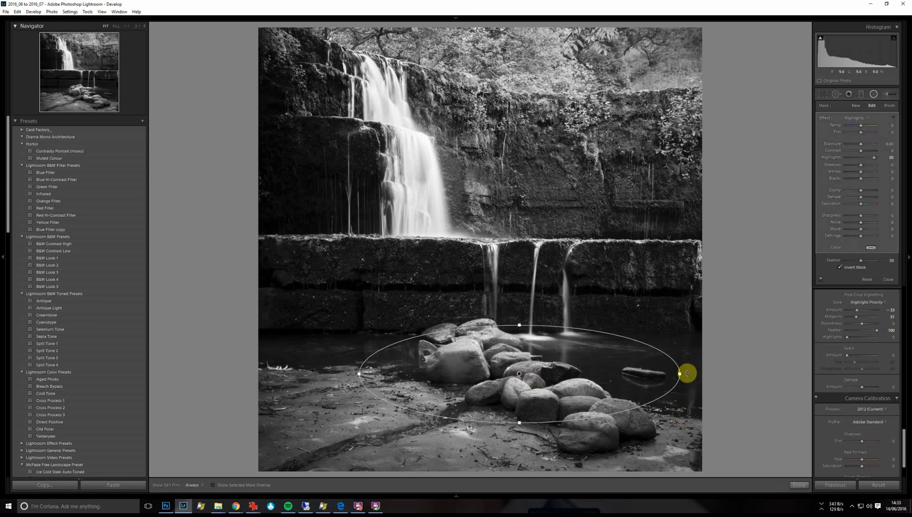
left_click_drag(688, 374, 672, 458)
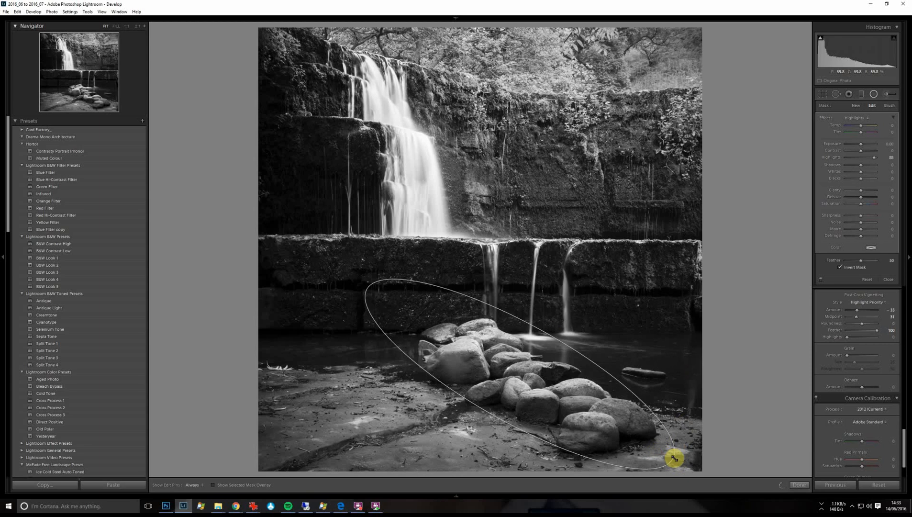
left_click_drag(545, 331, 681, 321)
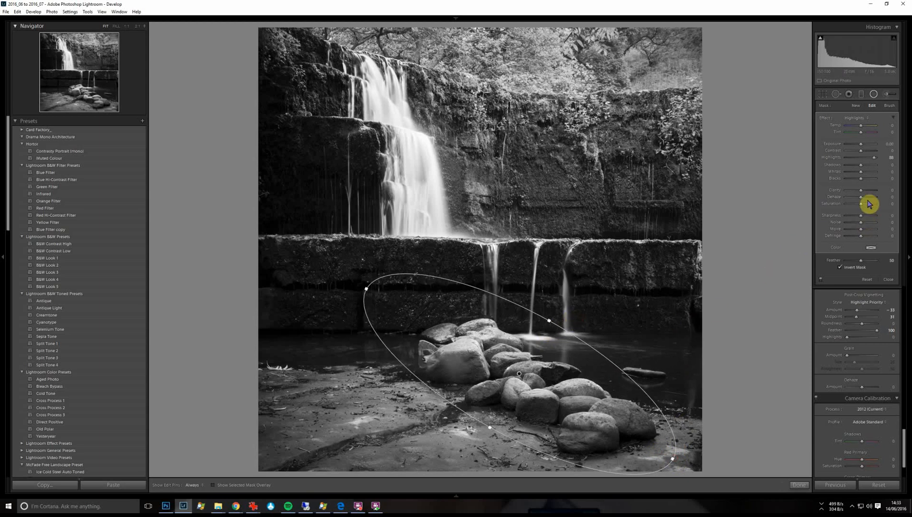
Set the radial filter's Highlights to 53, Clarity to 40 and Sharpness to 52, and widen its ellipse further
left_click_drag(862, 191, 866, 191)
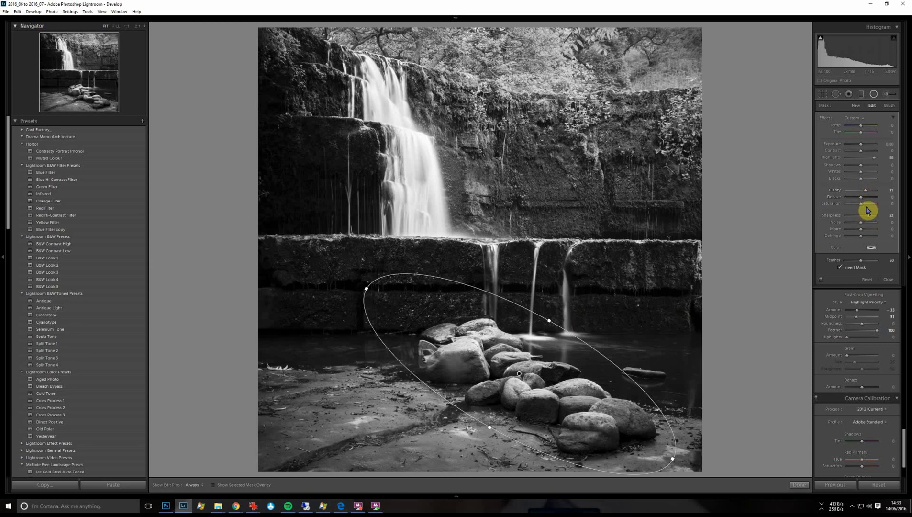
left_click_drag(865, 191, 863, 163)
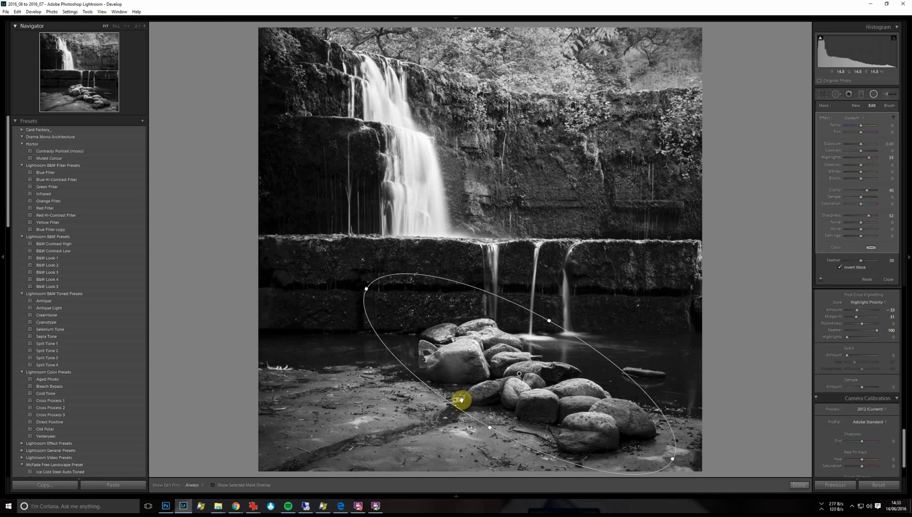
left_click_drag(489, 426, 460, 441)
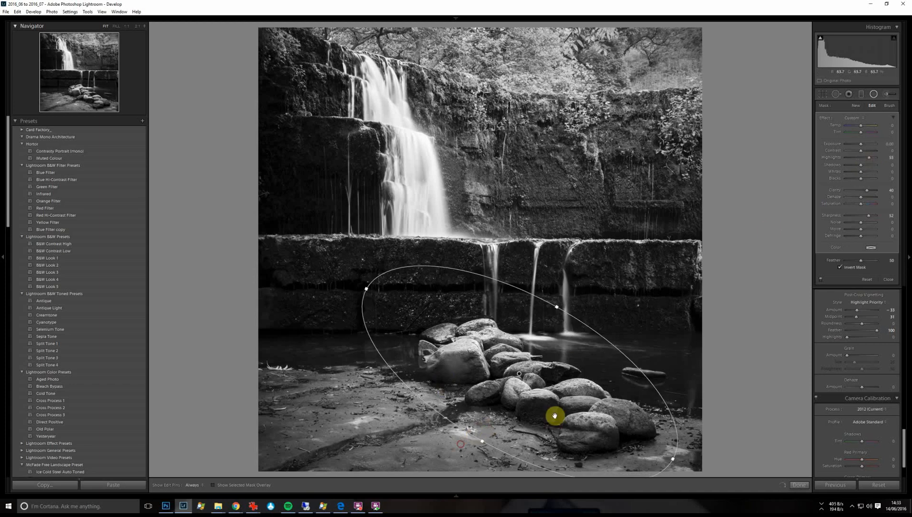
Raise the Shadows of the radial filter over the stones to 36 and finish editing the filter
mouse_move(861, 165)
left_mouse_down()
mouse_move(869, 167)
mouse_move(863, 175)
left_mouse_up()
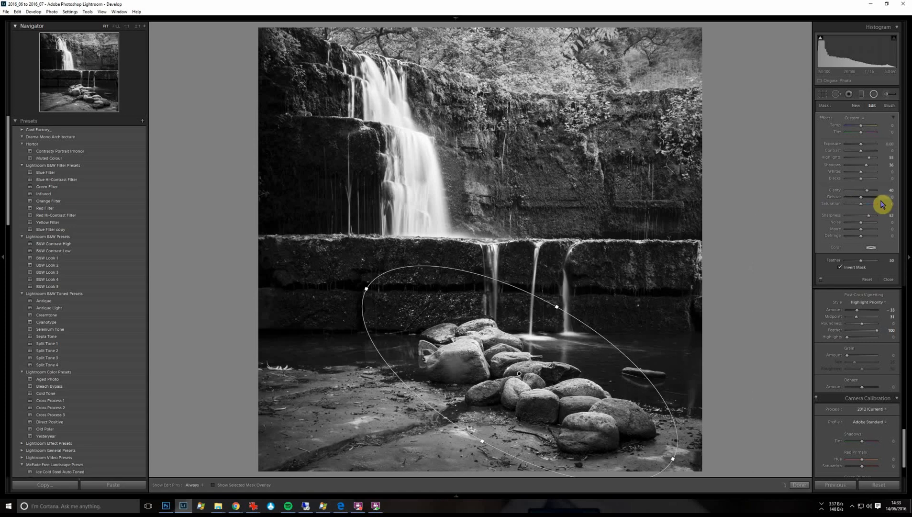
left_click(798, 485)
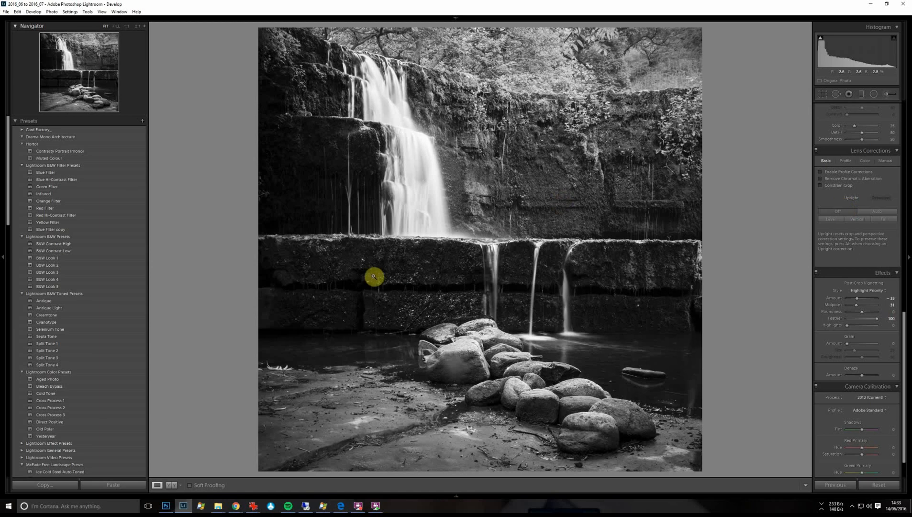
Brighten the foliage above the rock wall with the black-and-white mix's targeted adjustment, bringing Green to +70
scroll(886, 277, "up", 10)
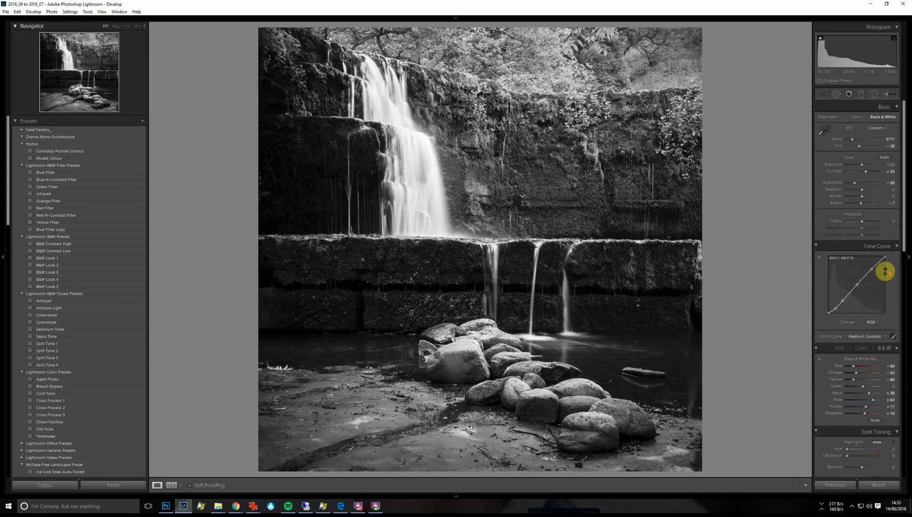
left_click(820, 210)
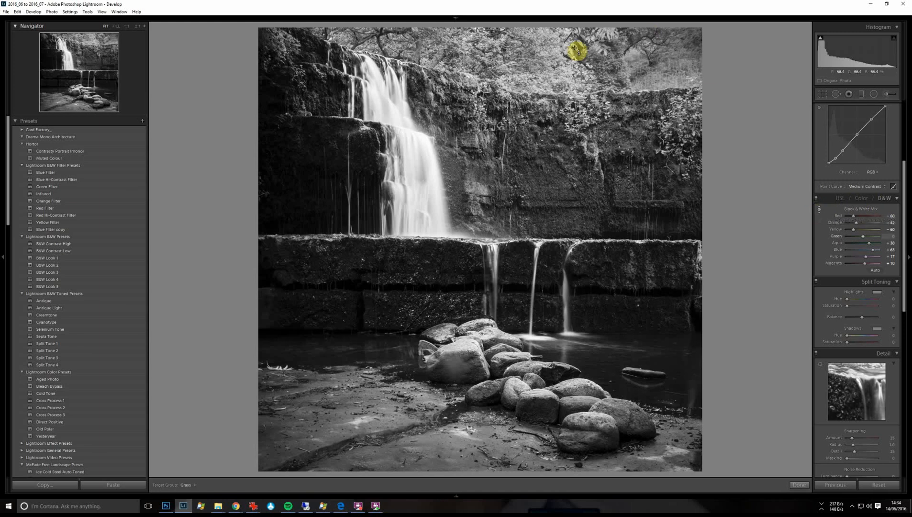
mouse_move(572, 77)
left_mouse_down()
mouse_move(568, 63)
mouse_move(568, 83)
mouse_move(568, 73)
left_mouse_up()
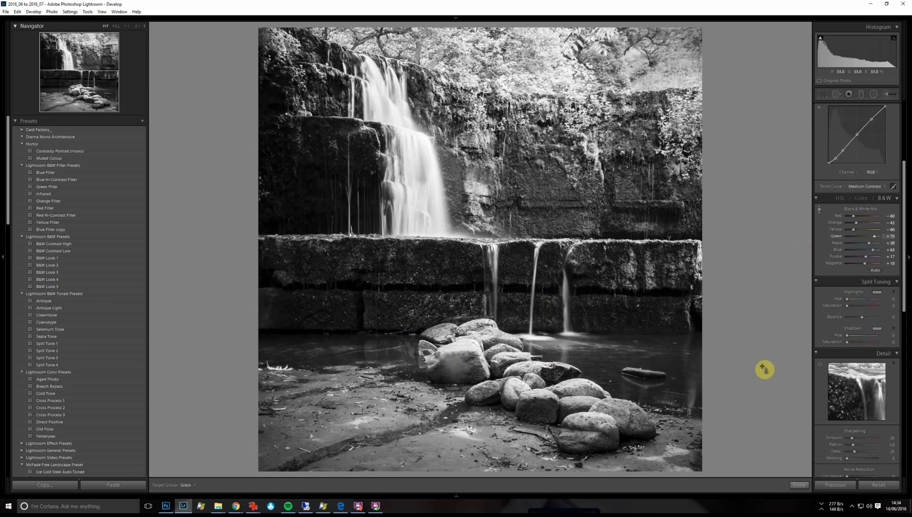
left_click(806, 487)
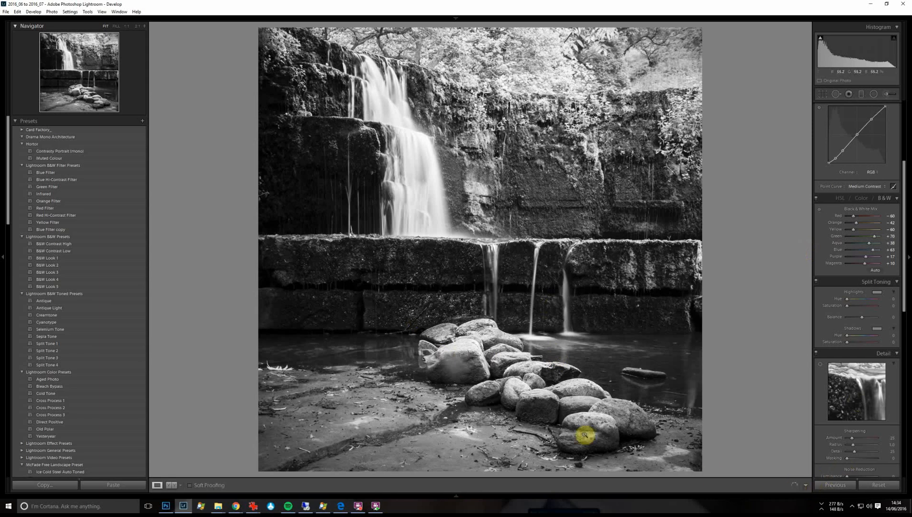
Heal the smooth patch on the large stone with a size 46 spot removal brush, sampling from the front stone's dark face
left_click(457, 374)
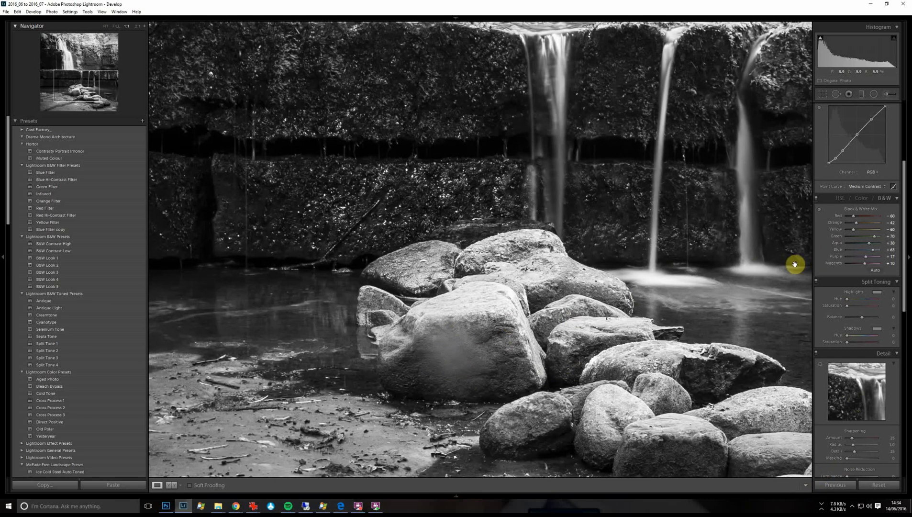
left_click_drag(675, 319, 655, 209)
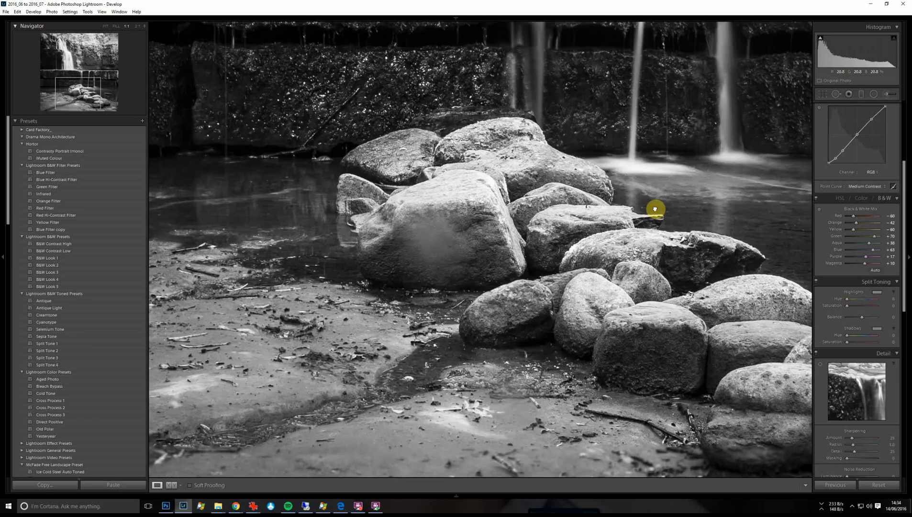
left_click(835, 94)
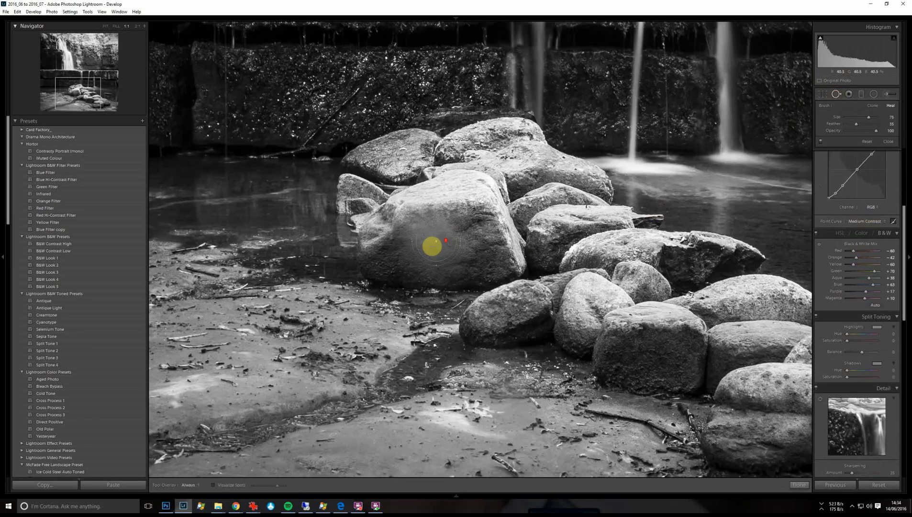
scroll(414, 234, "down", 3)
mouse_move(415, 232)
left_mouse_down()
mouse_move(433, 225)
mouse_move(414, 241)
mouse_move(454, 246)
mouse_move(462, 237)
mouse_move(464, 252)
mouse_move(410, 260)
mouse_move(474, 242)
left_mouse_up()
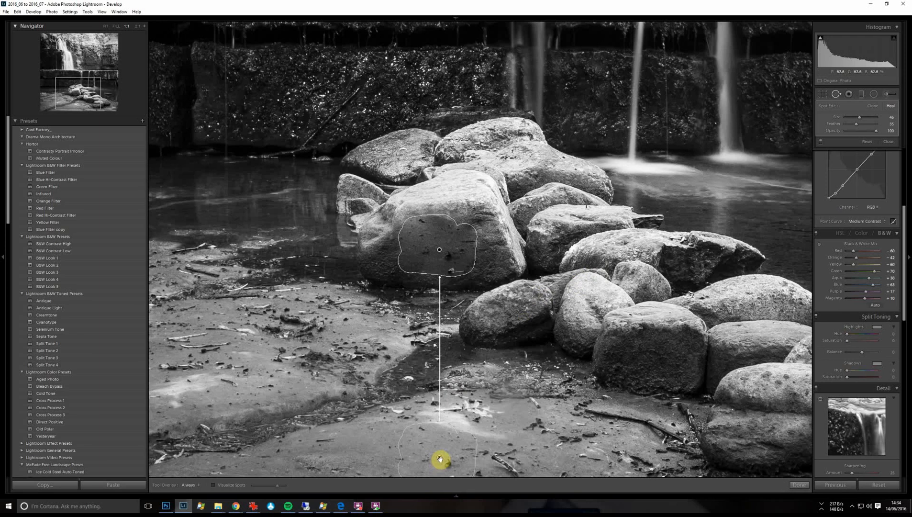
mouse_move(439, 459)
left_mouse_down()
mouse_move(545, 436)
mouse_move(653, 354)
left_mouse_up()
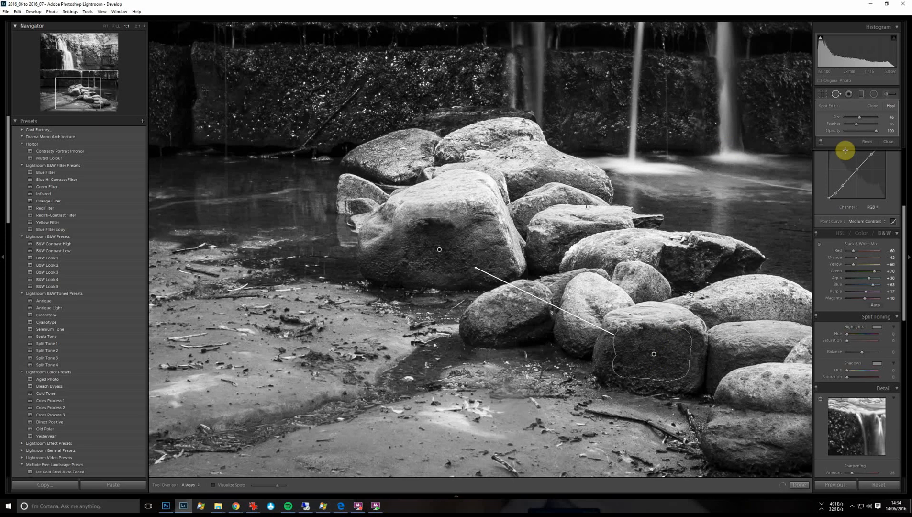
Set the healed patch's Feather to 28, finish the spot removal and return to the full photo view
left_click(868, 124)
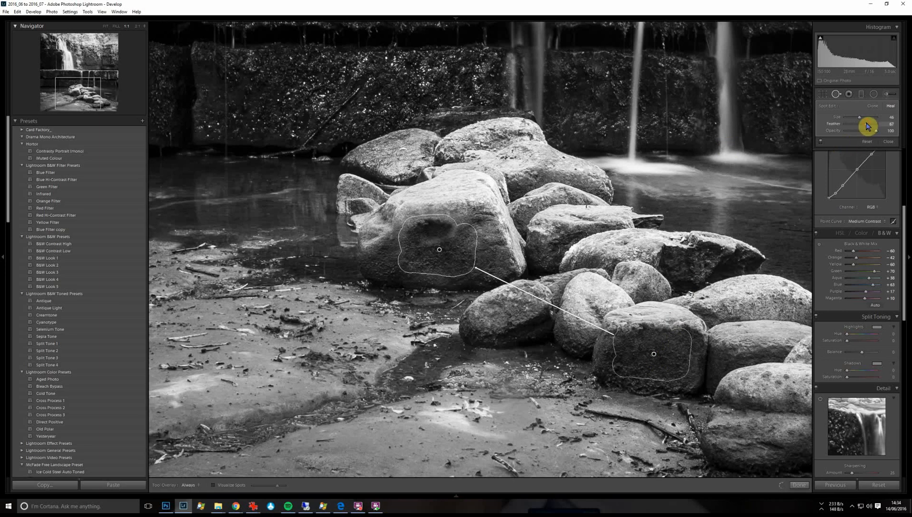
left_click_drag(868, 126, 855, 125)
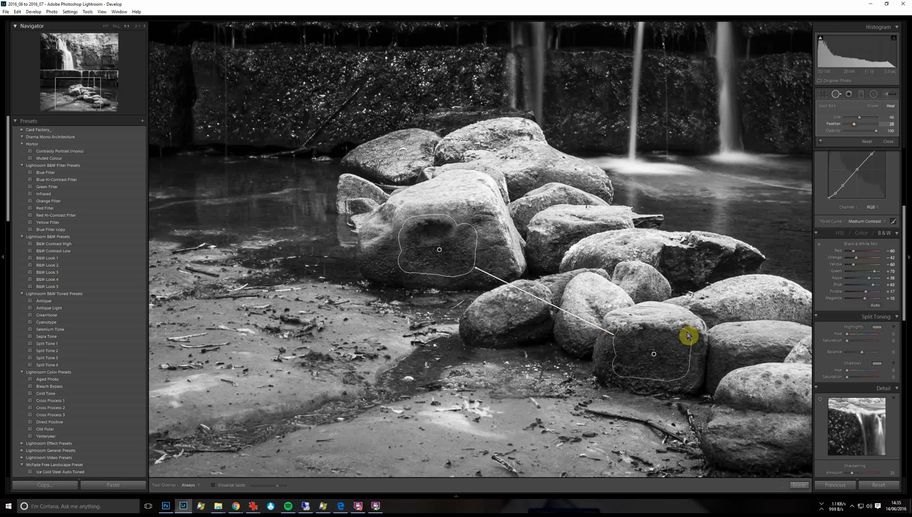
left_click(798, 484)
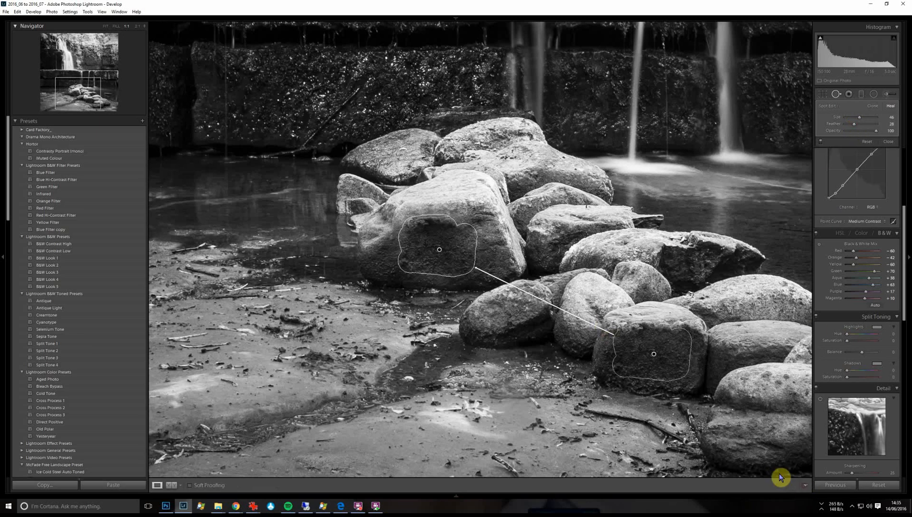
left_click(452, 342)
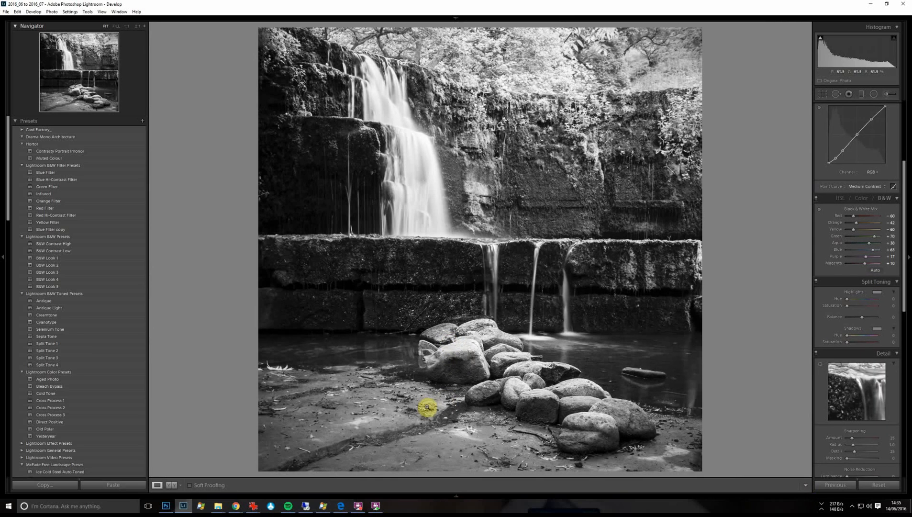